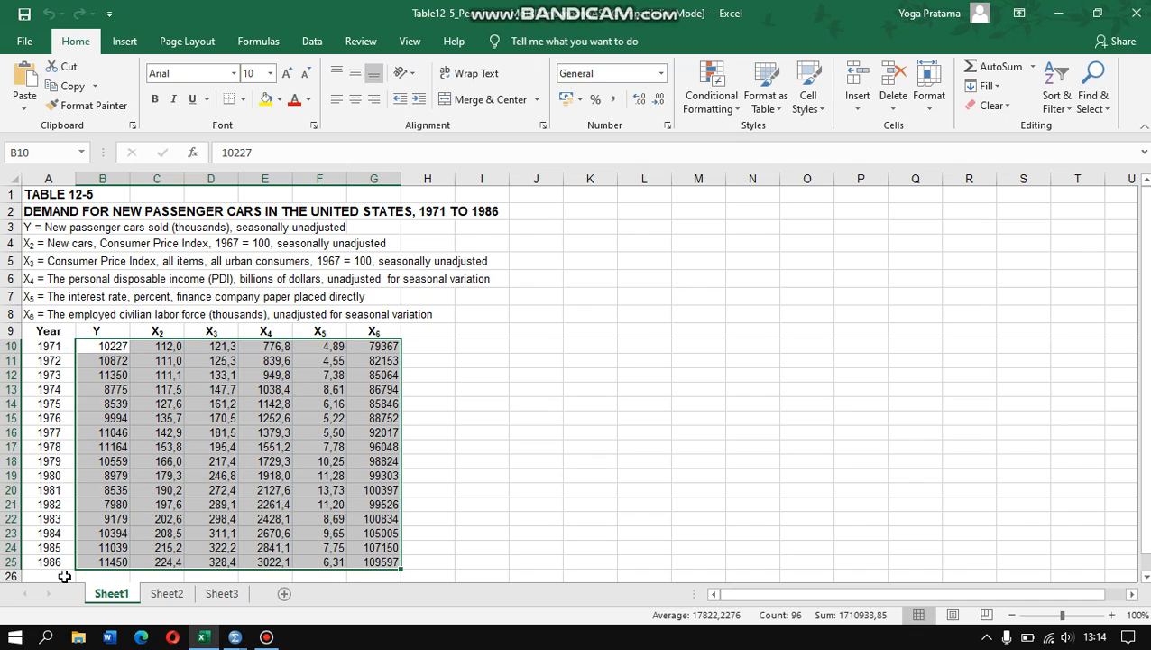
Step: Look over the passenger car data in the worksheet, then switch to the SPSS Data Editor and view the dataset's values
scroll(90, 458, down, 2)
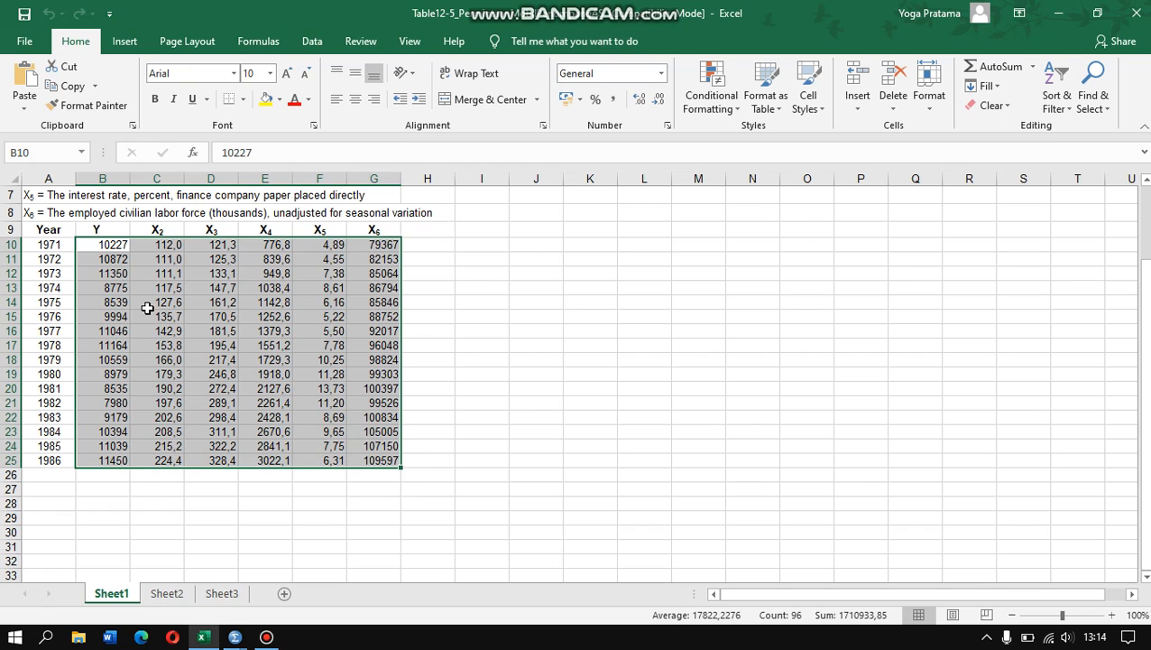
mouse_move(237, 637)
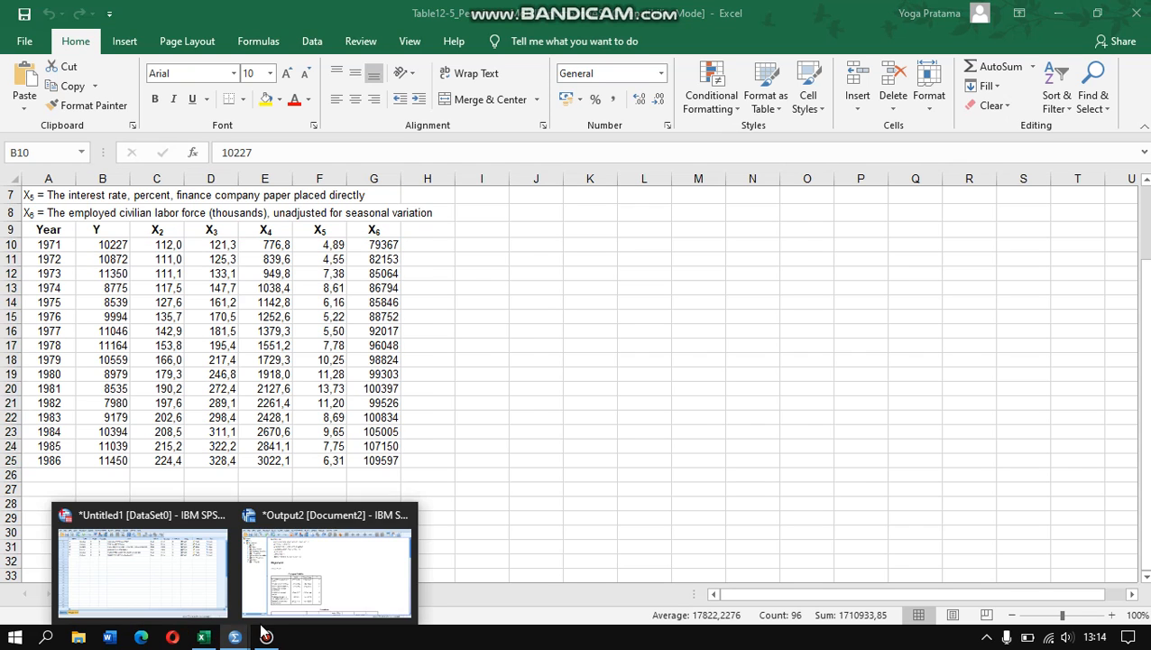
click(154, 571)
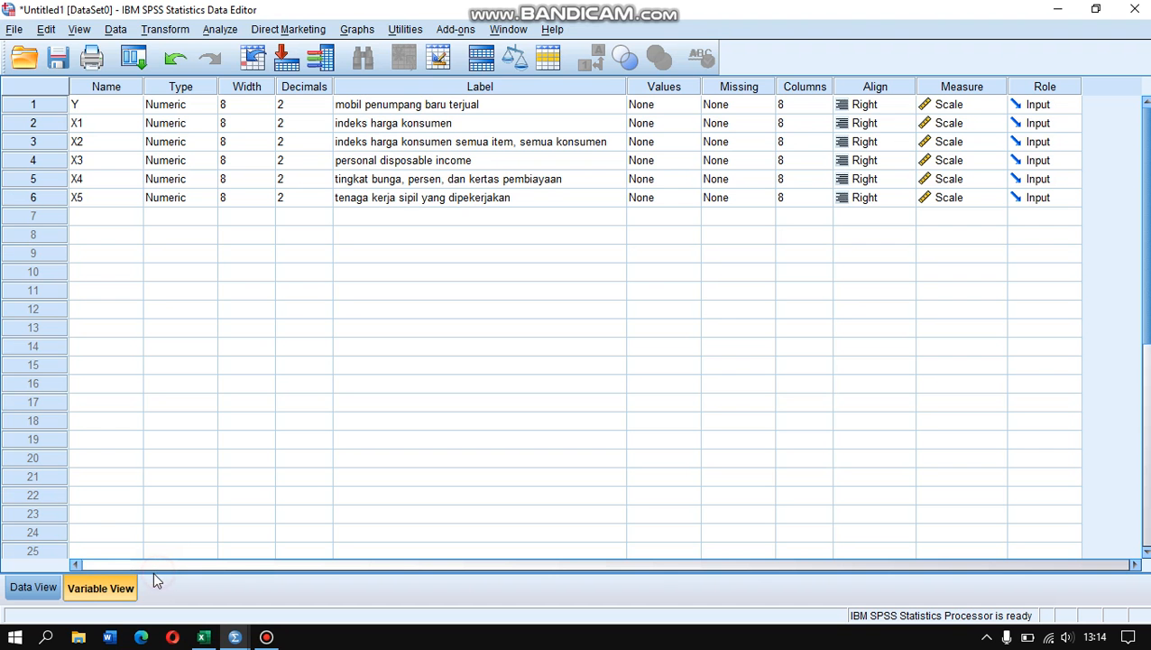
click(38, 588)
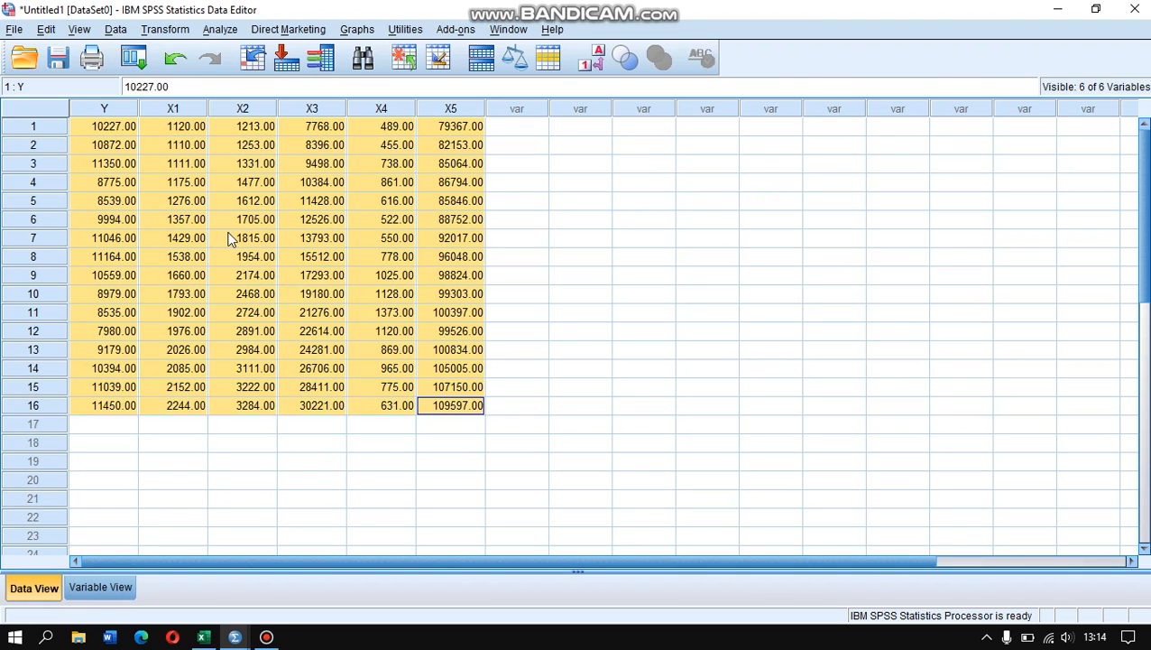
Step: Review the names, labels and measurement level defined for variables Y and X1 to X5
click(122, 588)
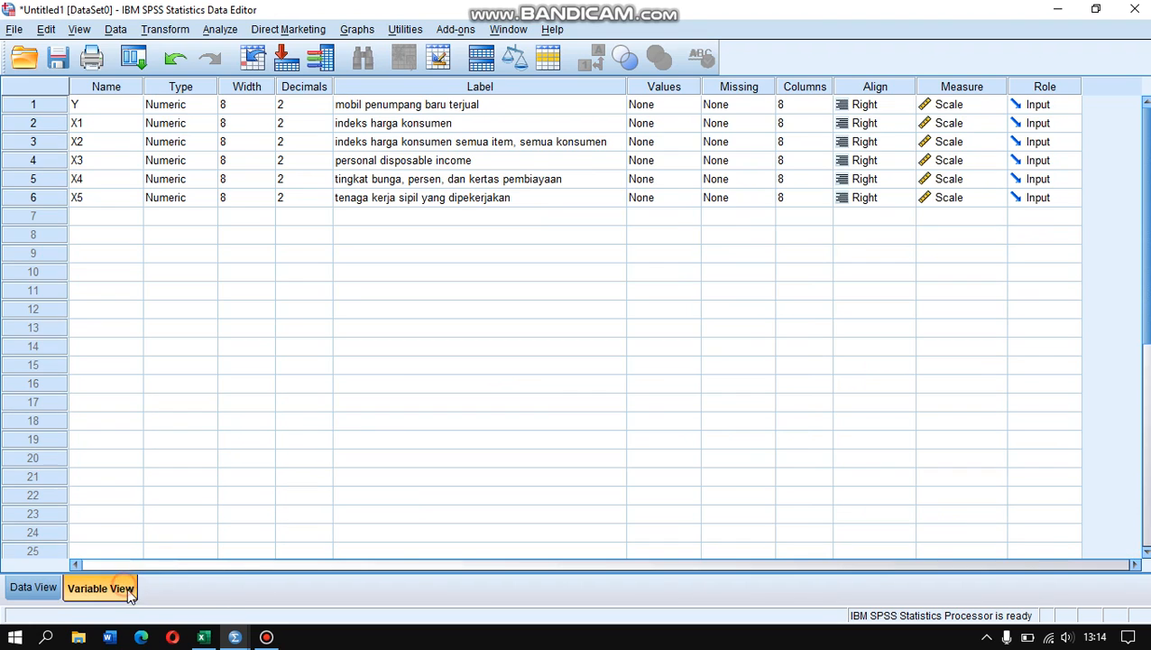
click(102, 109)
click(102, 124)
click(107, 141)
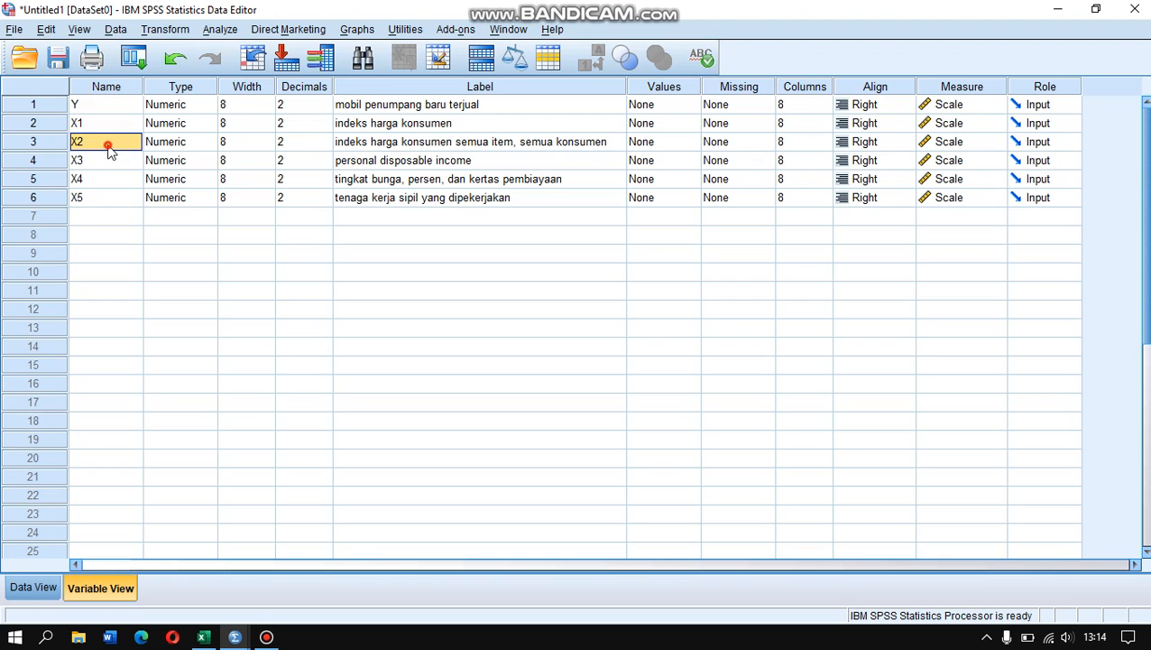
click(108, 160)
click(106, 179)
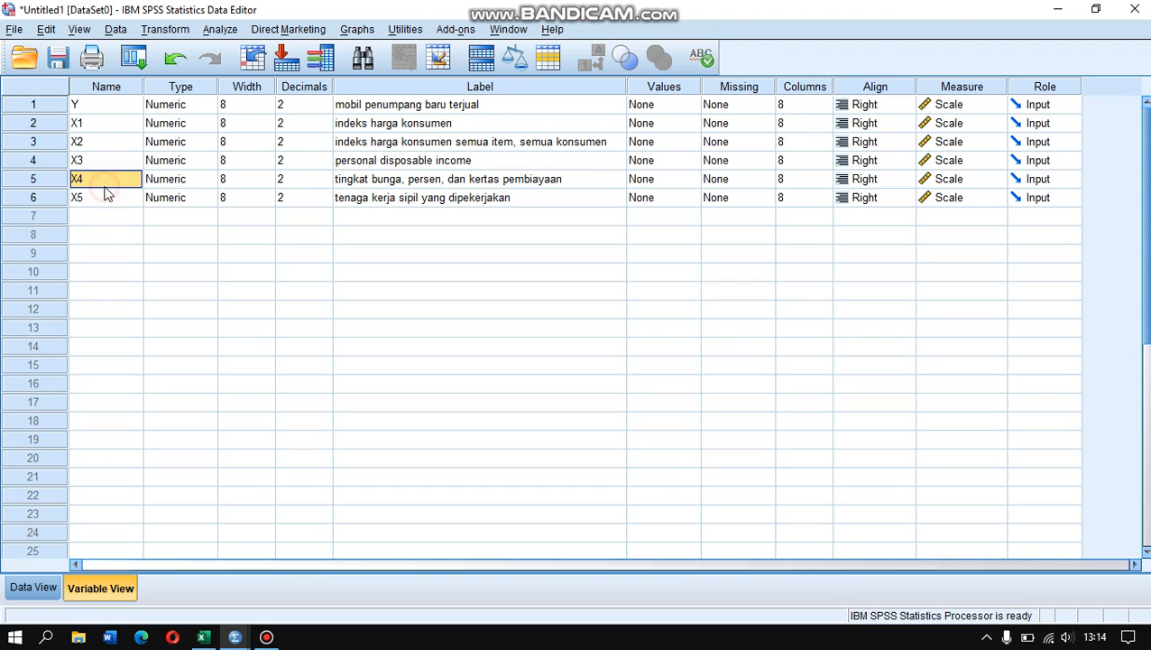
click(106, 196)
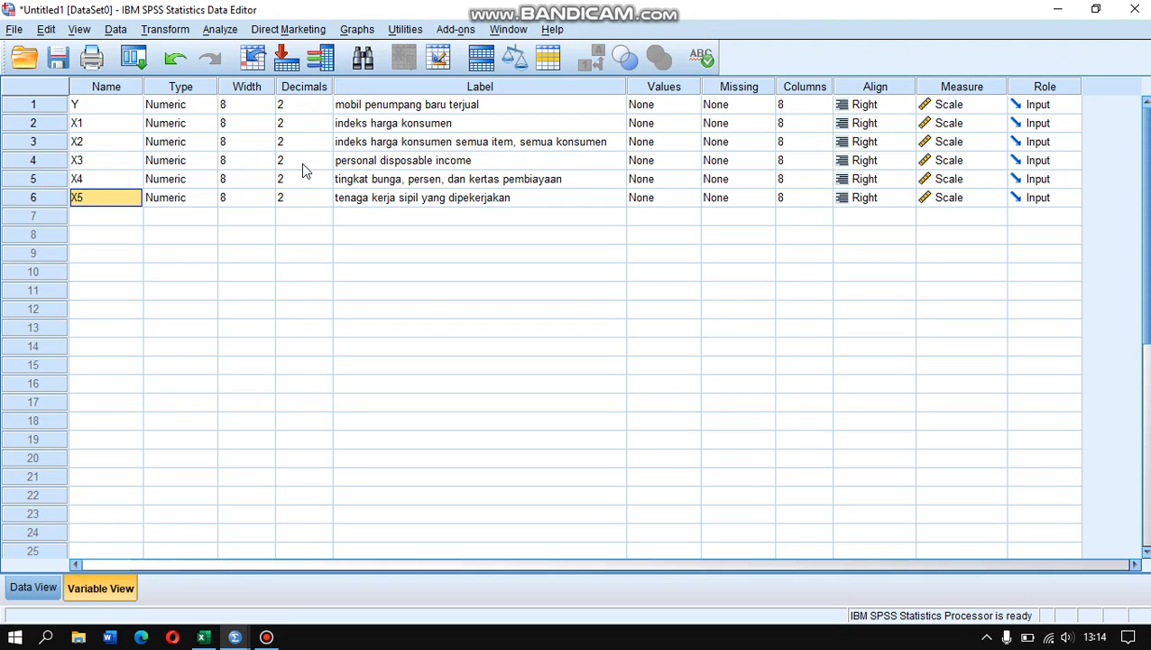
click(420, 110)
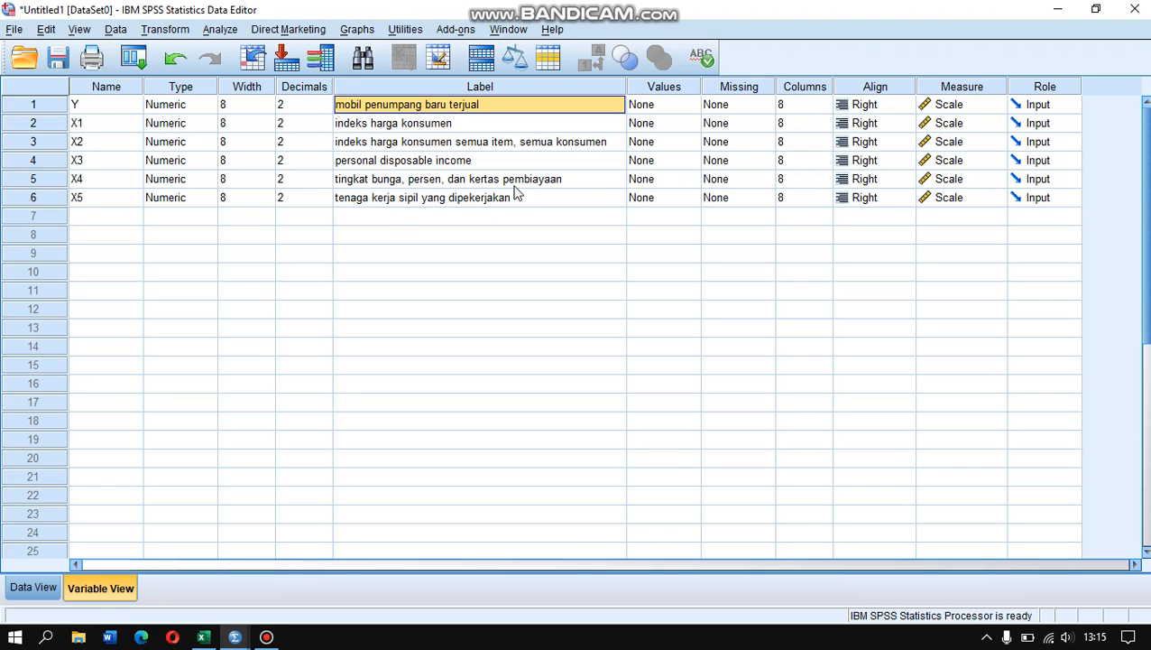
click(957, 107)
click(974, 104)
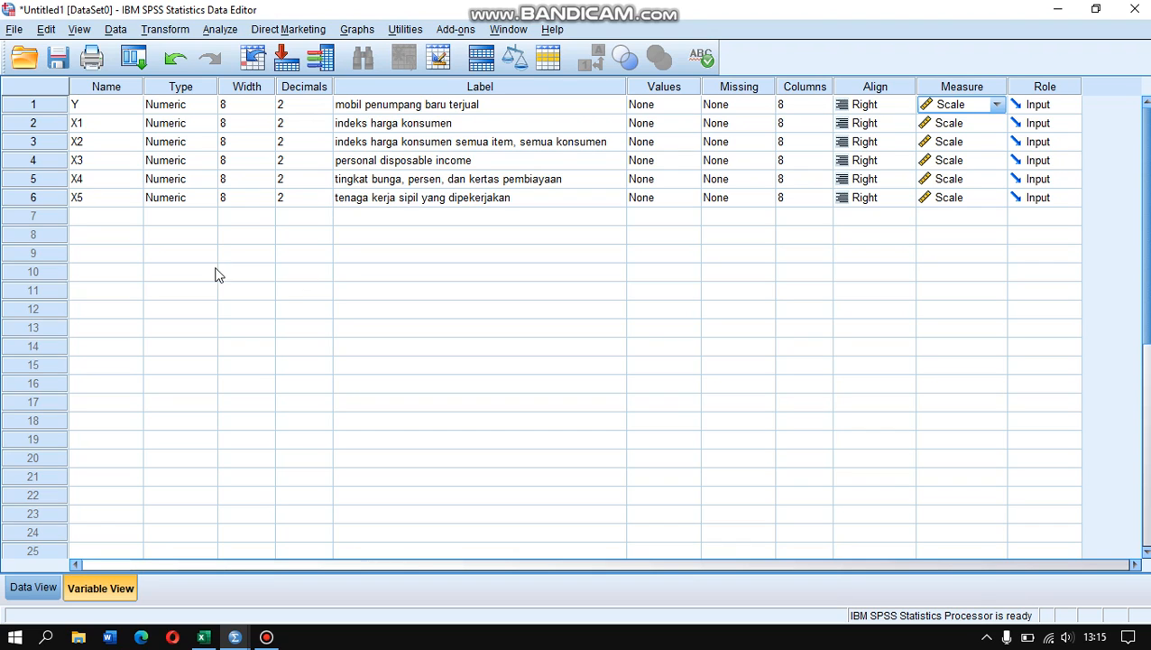
Step: Start a linear regression with "mobil penumpang baru terjual" (Y) as the dependent variable
click(231, 32)
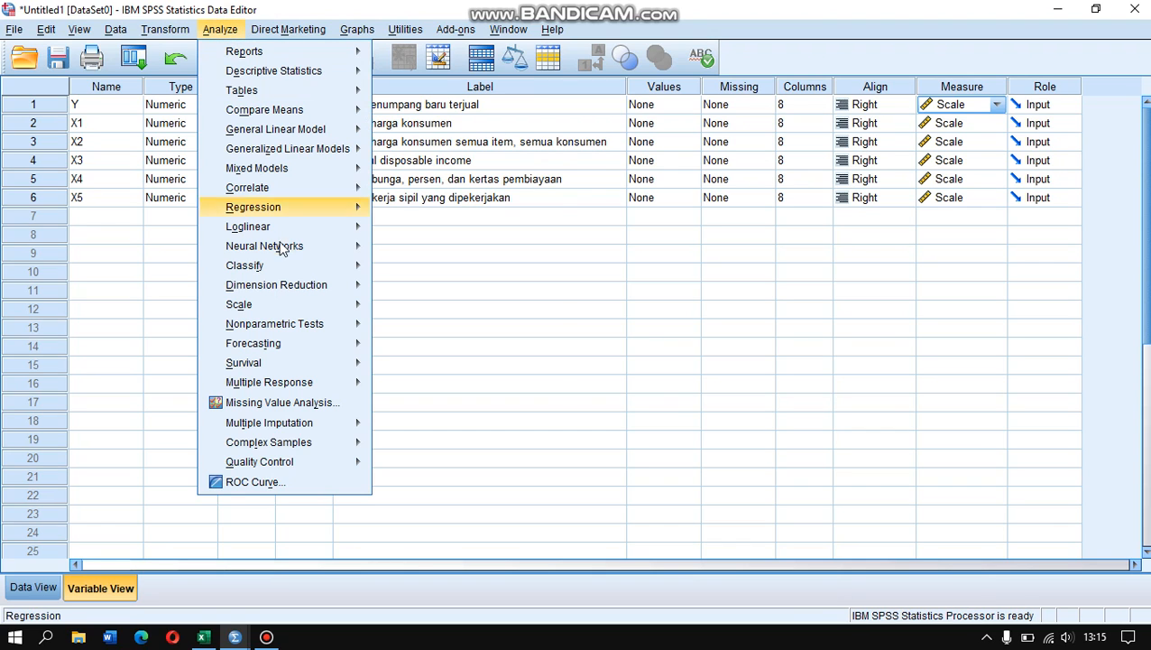
mouse_move(310, 211)
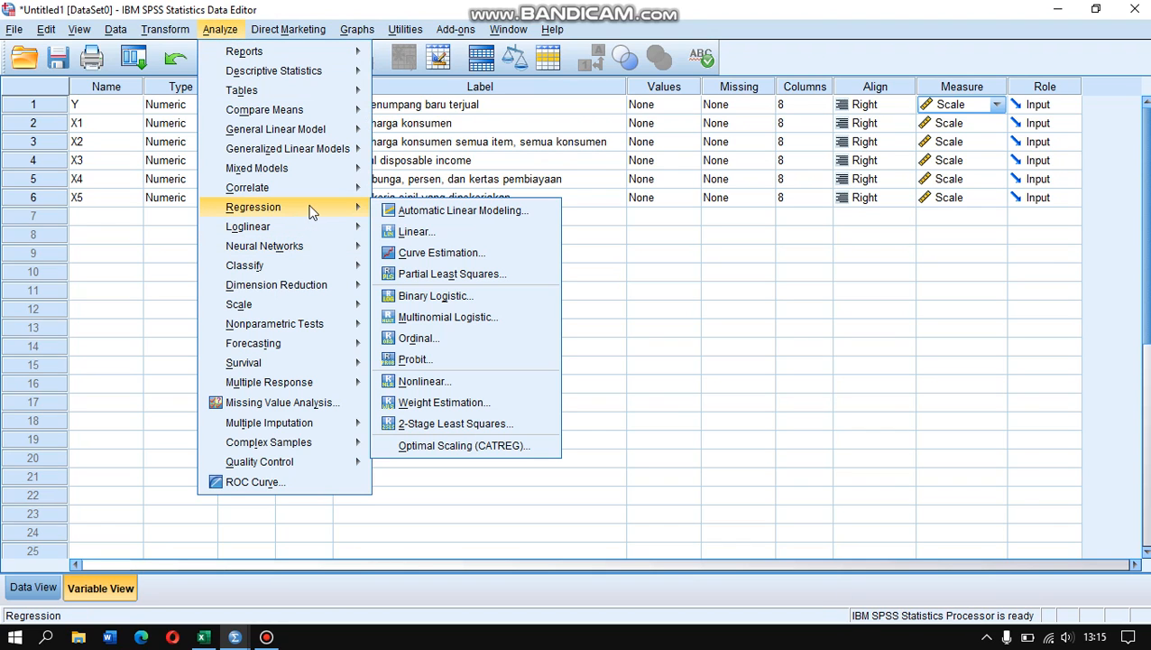
click(401, 233)
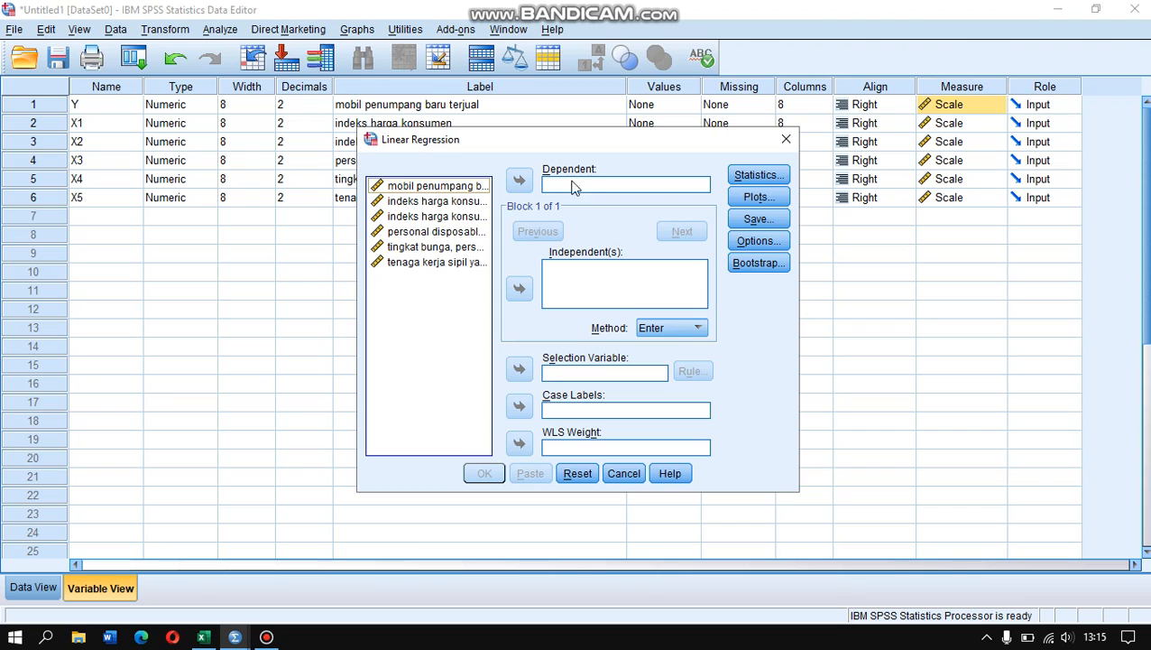
click(457, 191)
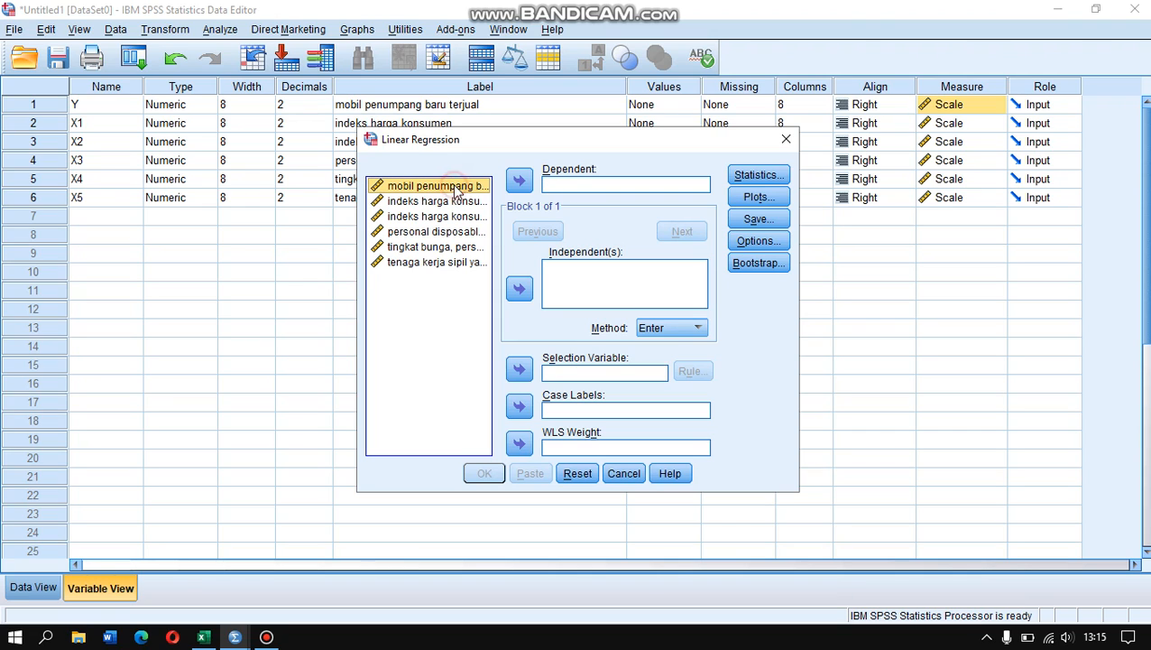
click(519, 179)
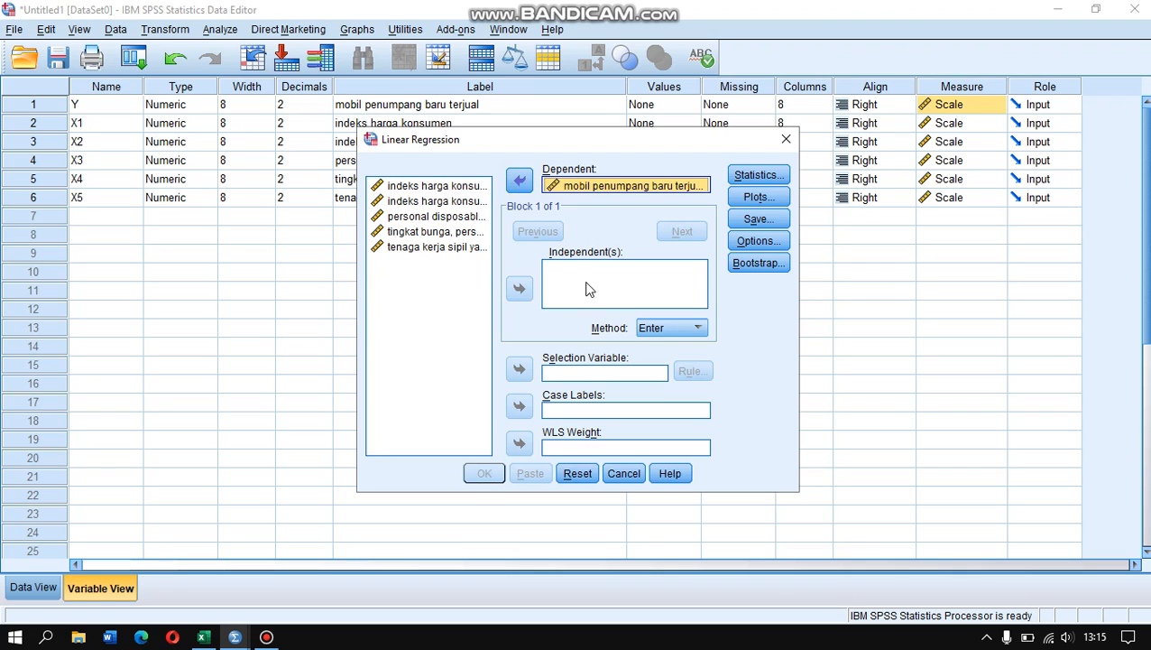
Step: Add variables X1, X2, X3, X4 and X5 as the independent variables of the linear regression
click(459, 185)
click(519, 288)
click(463, 201)
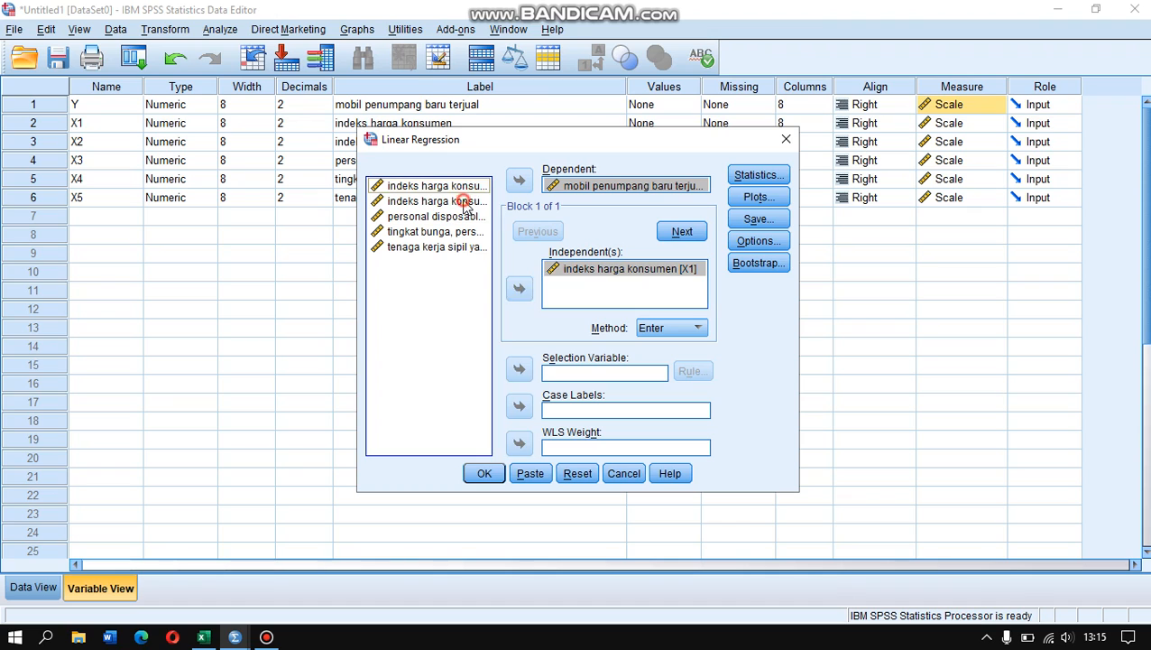
click(507, 293)
click(470, 216)
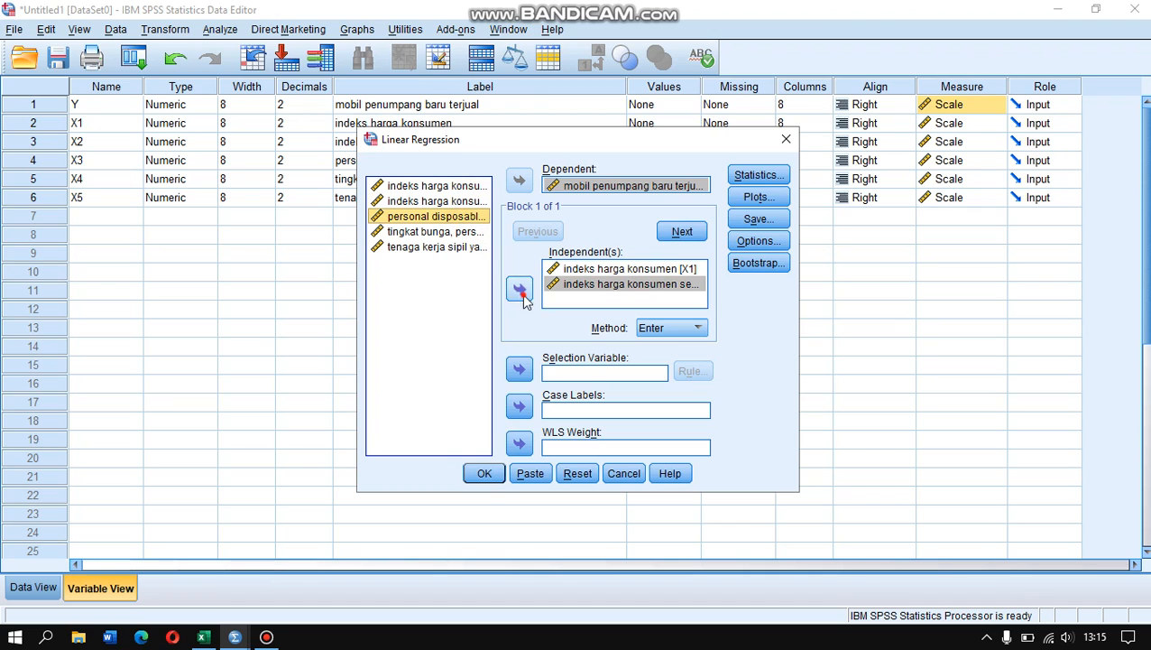
click(516, 289)
click(469, 231)
click(519, 288)
click(471, 246)
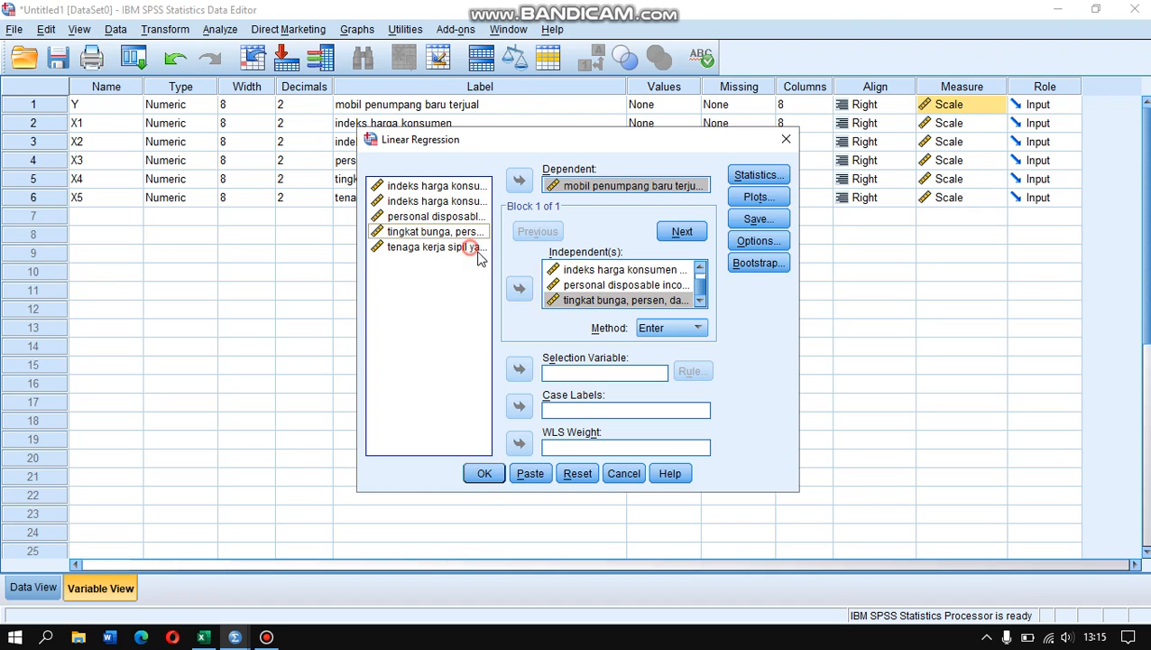
click(518, 289)
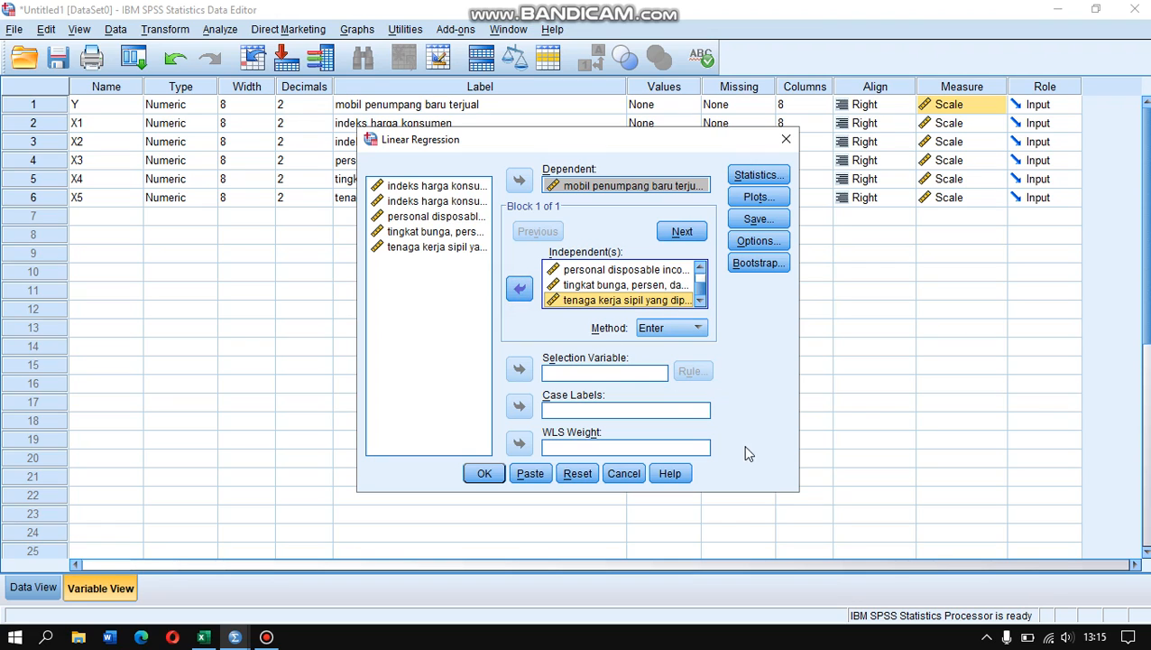
Step: Include Descriptives in the regression statistics, then close the linear regression setup without running it
click(760, 177)
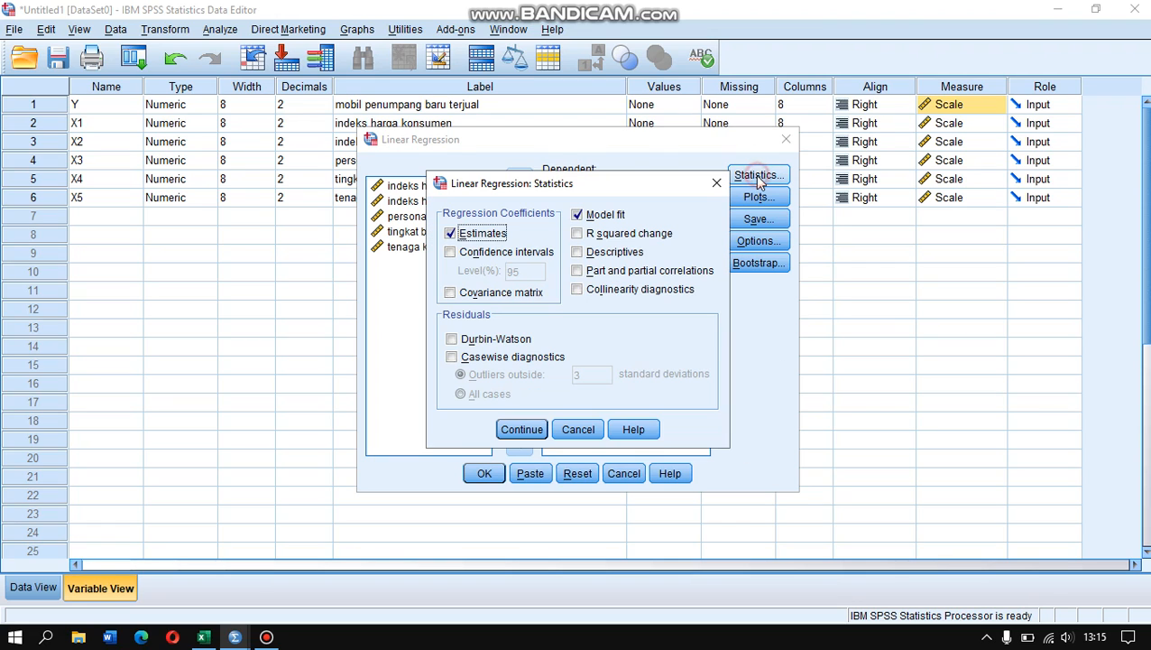
click(577, 252)
click(523, 430)
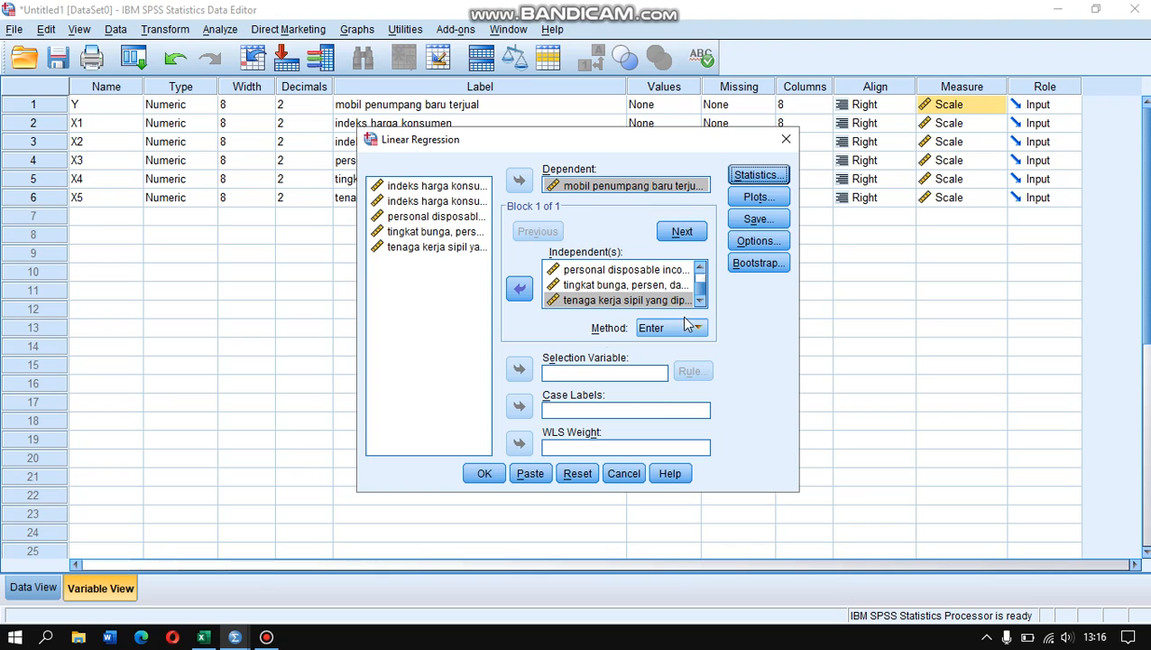
click(786, 139)
Step: Switch to the SPSS output document and examine the regression's Descriptive Statistics and Correlations tables
mouse_move(234, 637)
click(317, 564)
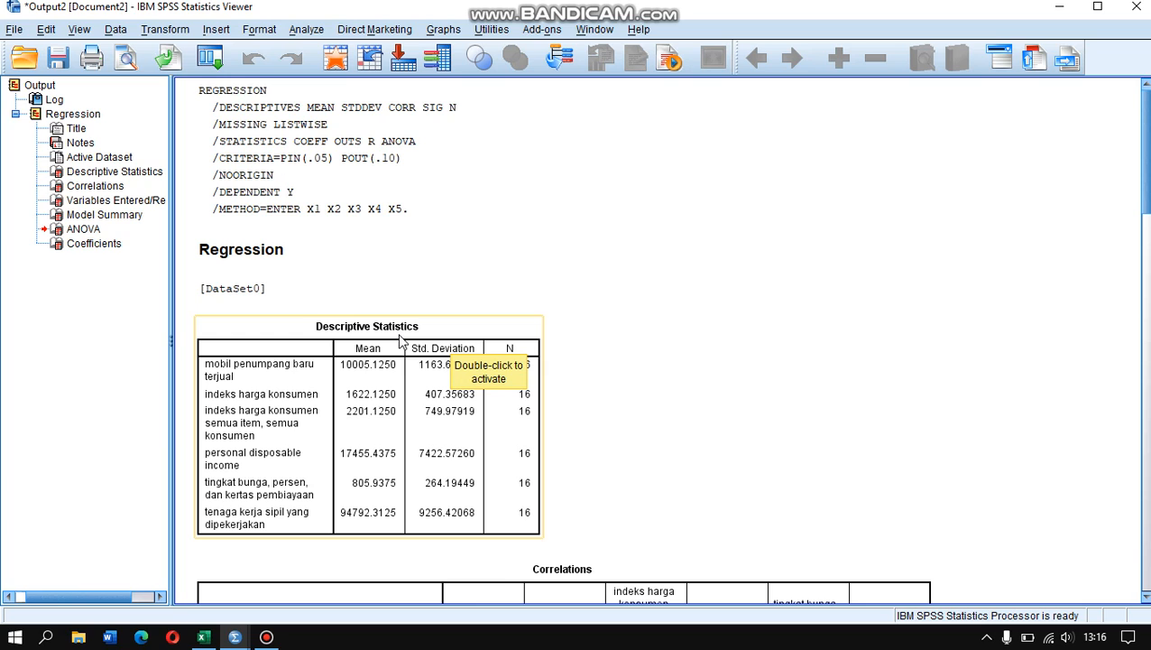
scroll(424, 356, down, 2)
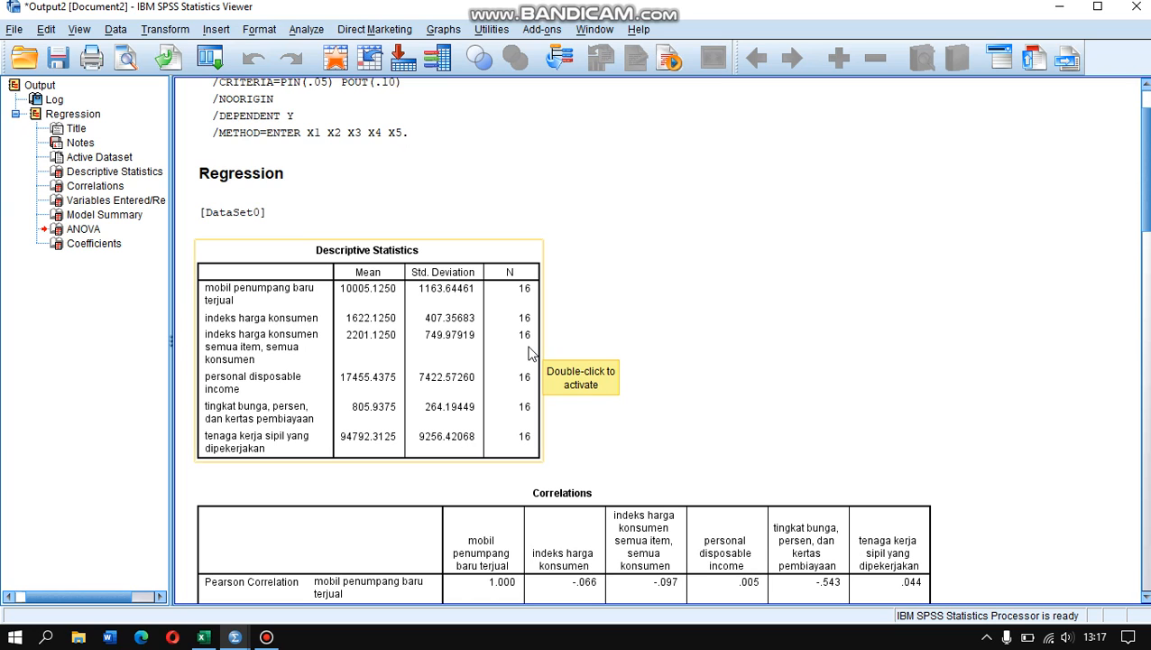
scroll(530, 353, down, 3)
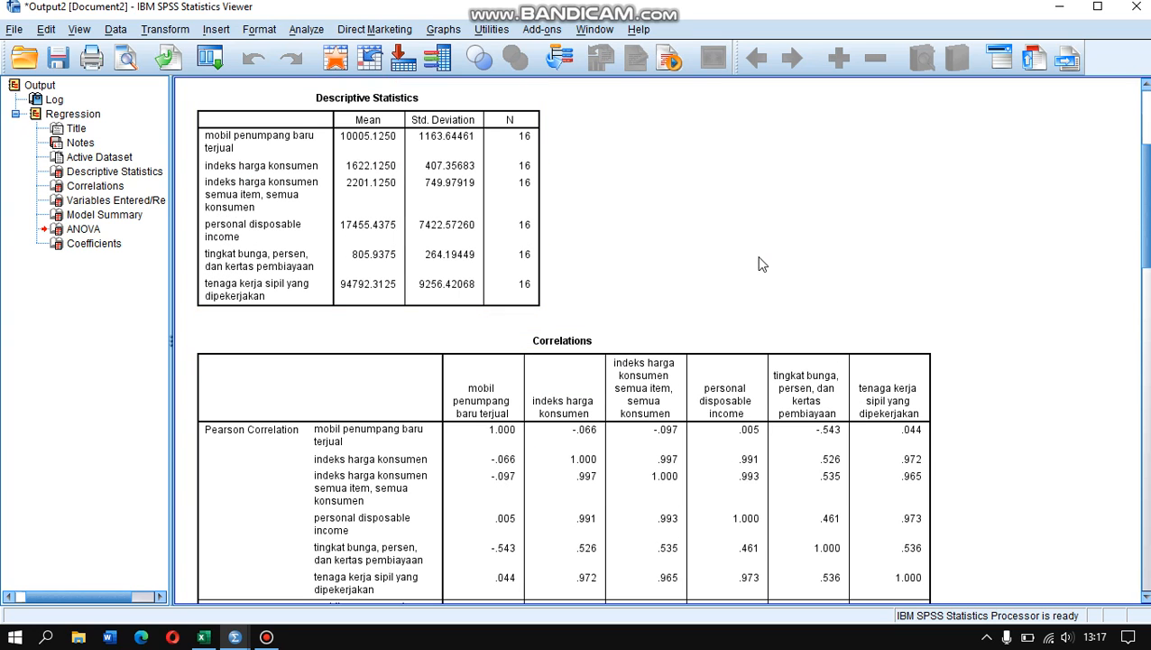
scroll(761, 269, down, 5)
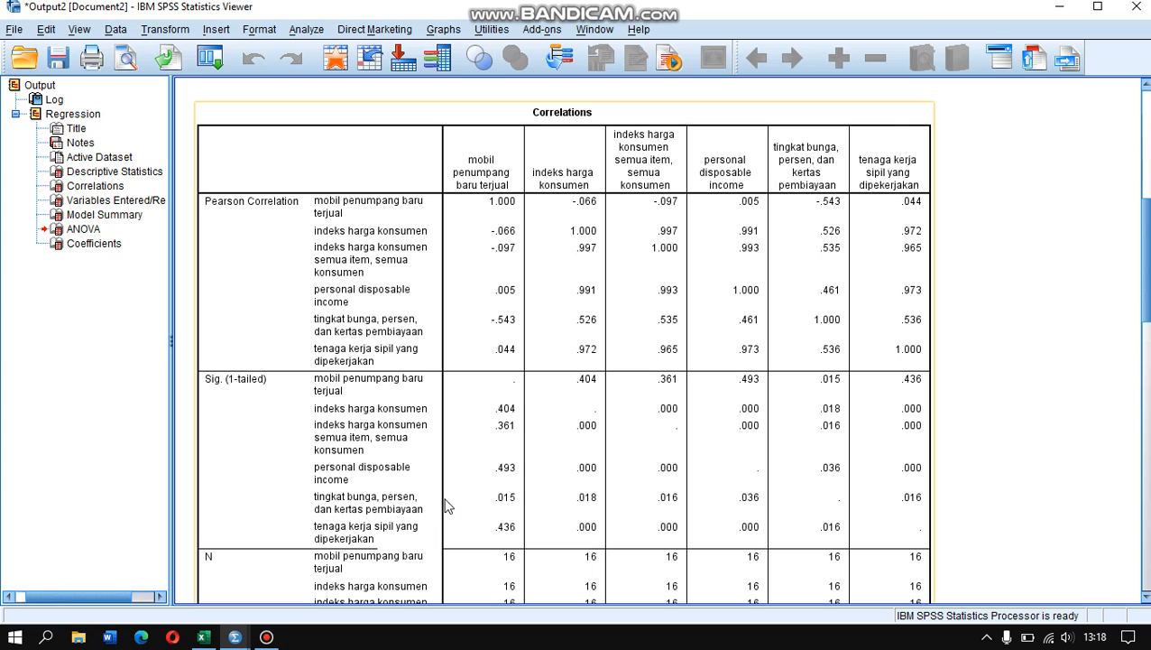
Step: Examine the Variables Entered/Removed table, including the entered variables, the method and the footnotes
scroll(511, 451, down, 10)
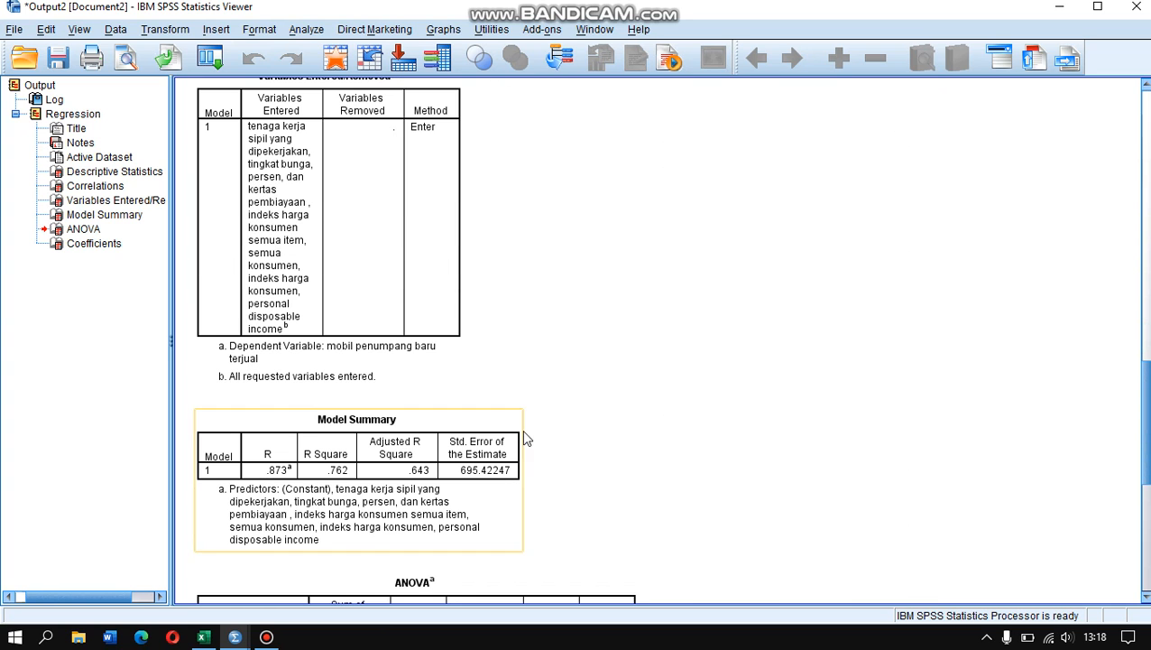
click(401, 260)
scroll(659, 284, up, 2)
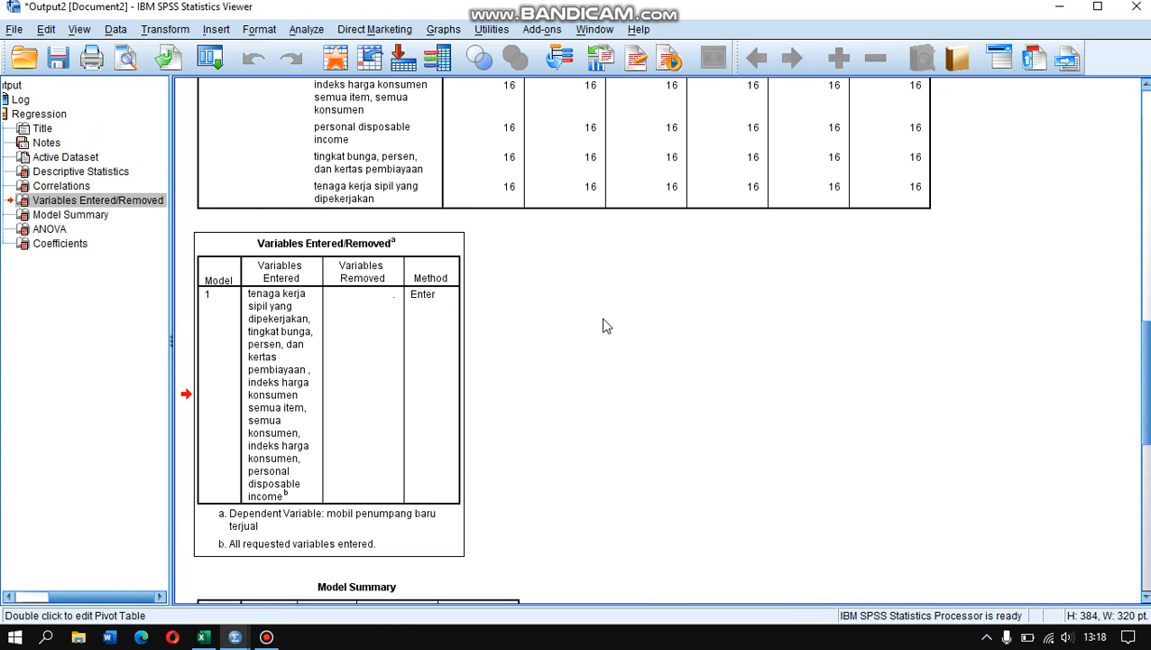
scroll(616, 321, down, 2)
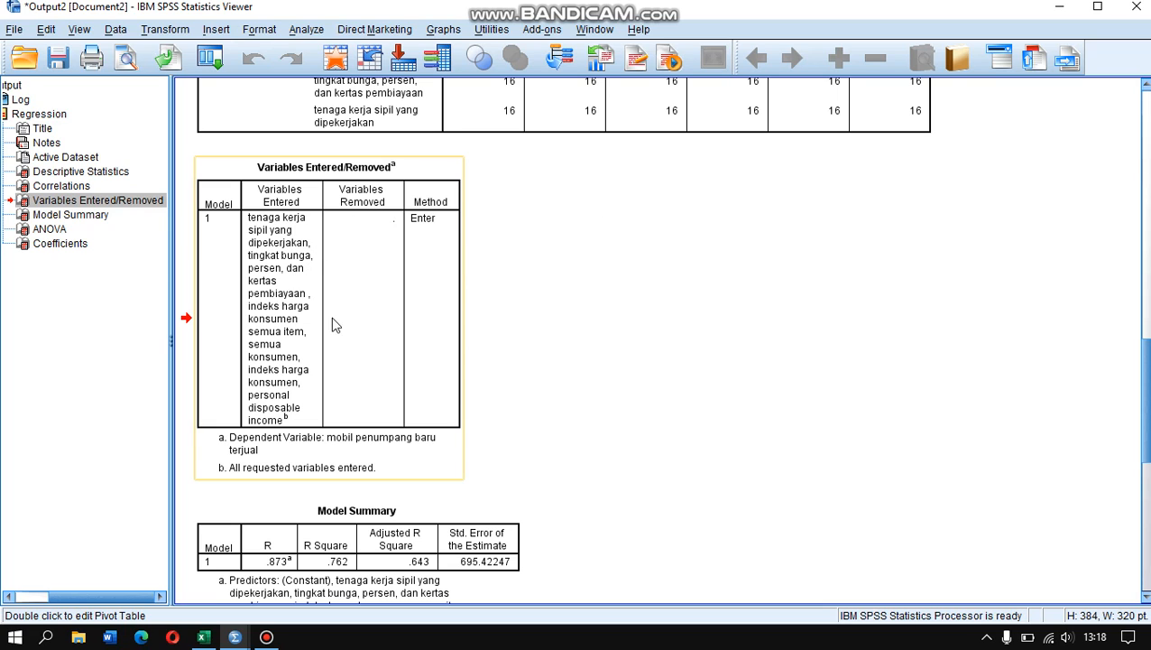
click(220, 289)
click(618, 371)
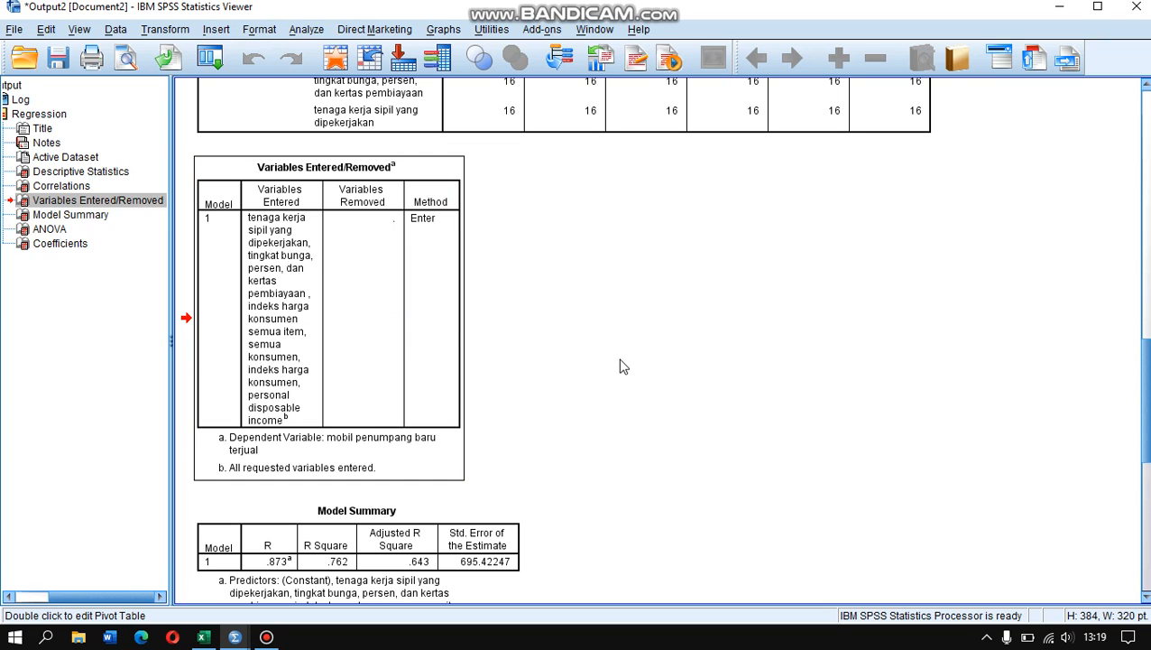
click(510, 362)
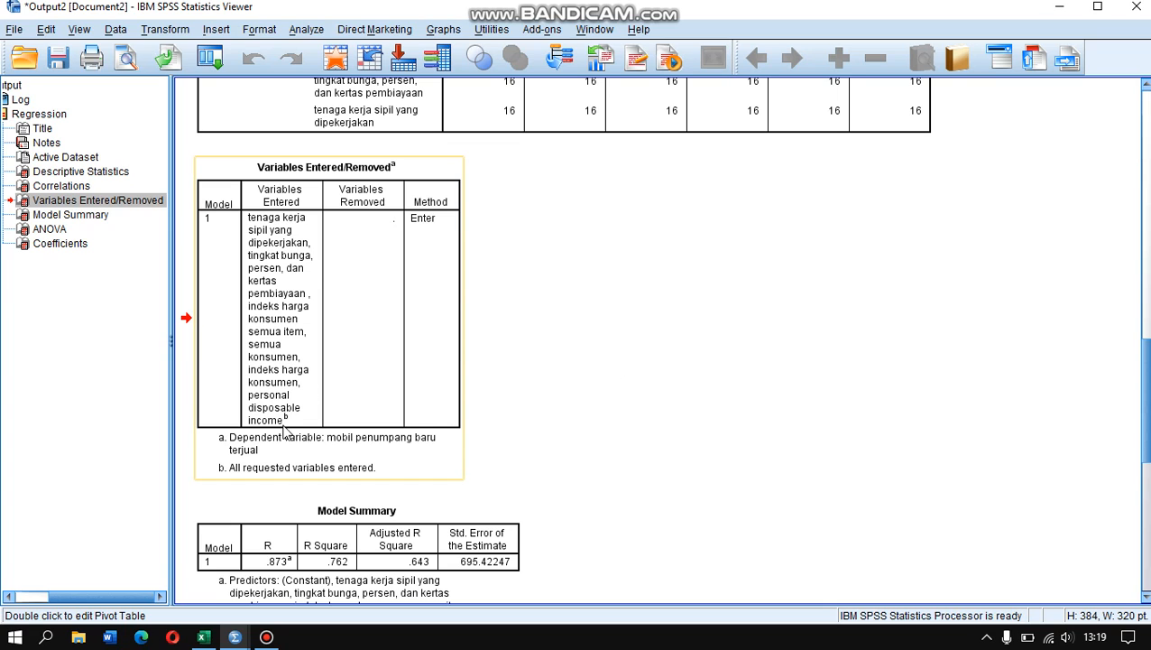
Step: Examine the regression's Model Summary, ANOVA and Coefficients tables
scroll(341, 444, down, 3)
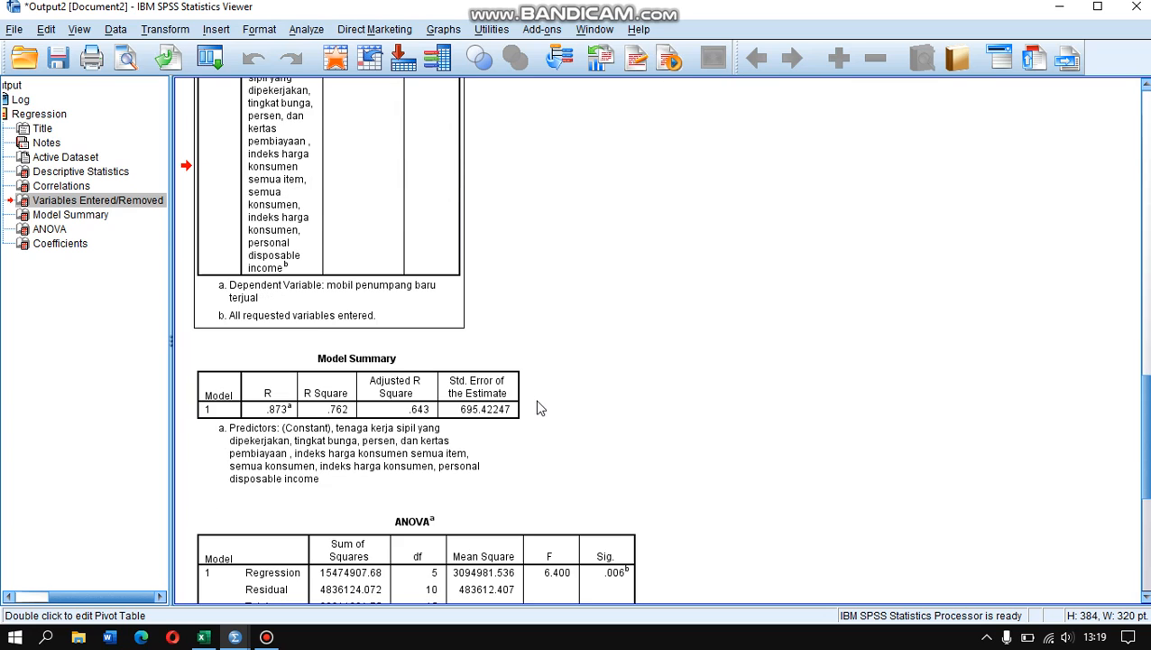
click(377, 388)
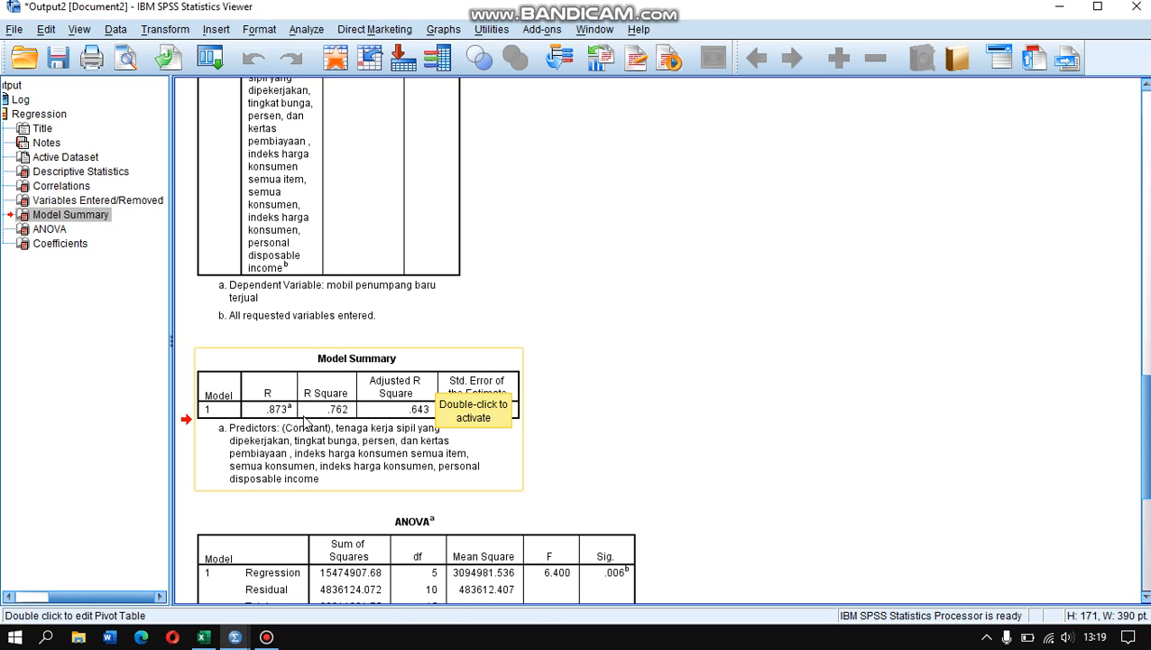
scroll(647, 383, down, 5)
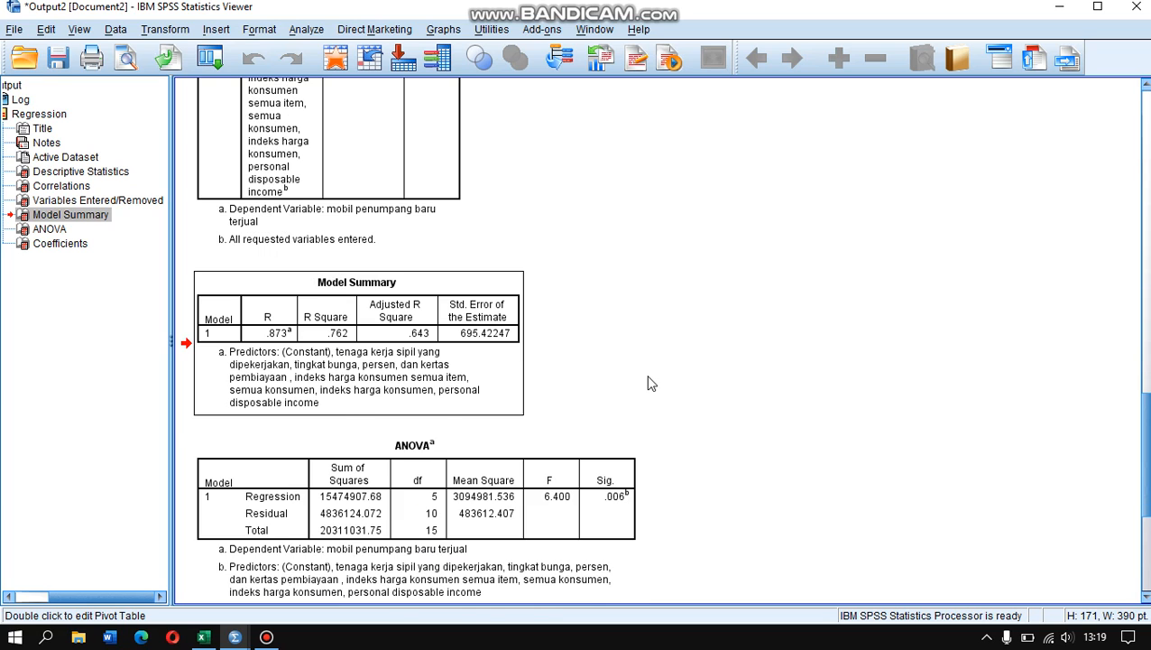
click(612, 383)
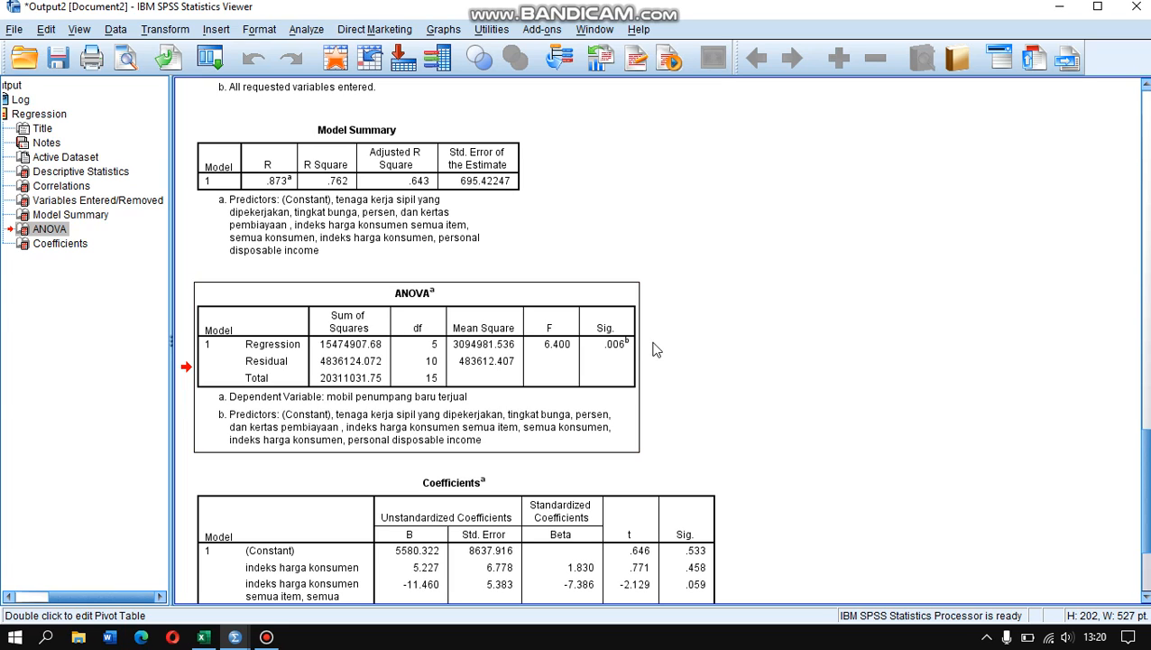
scroll(536, 370, down, 4)
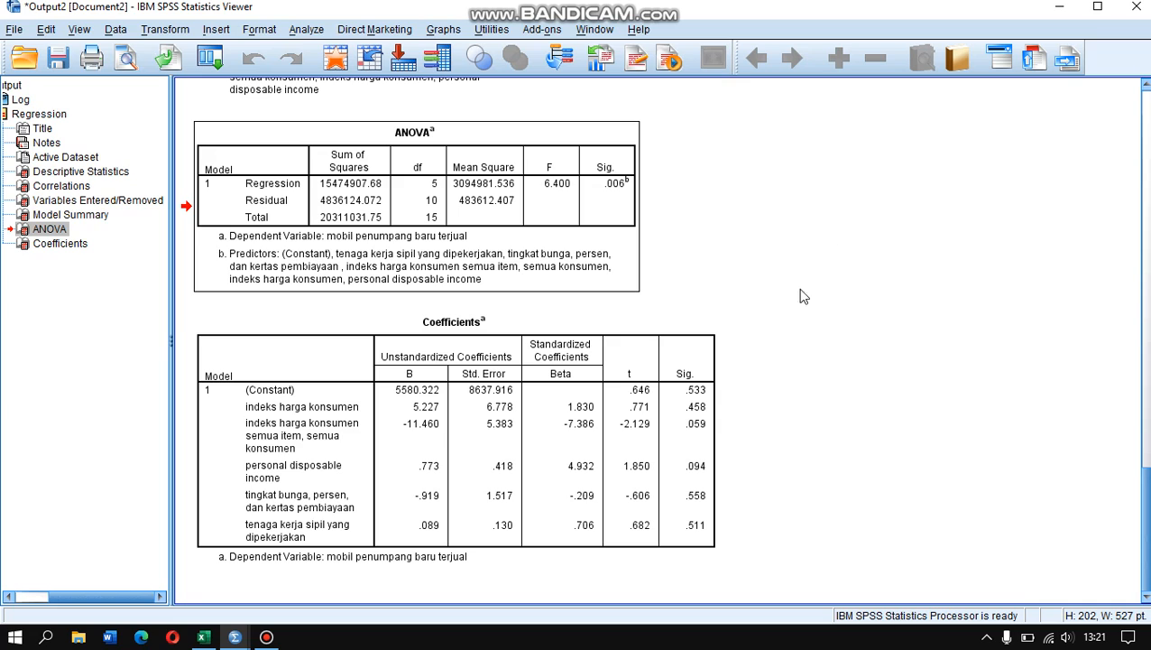
click(734, 407)
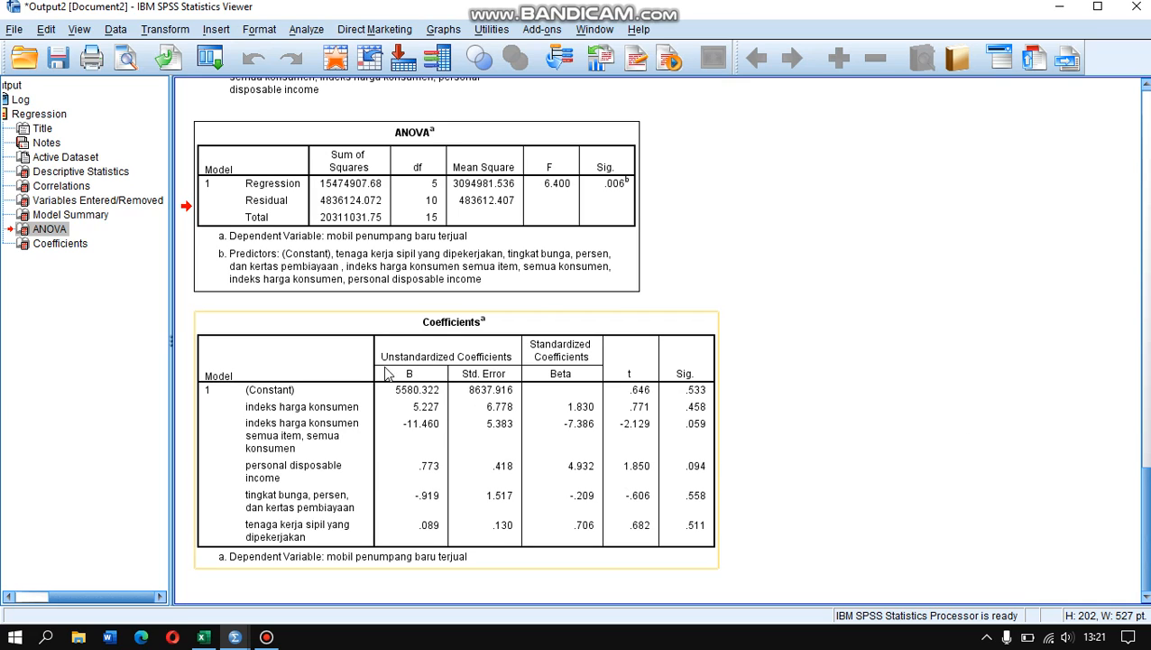